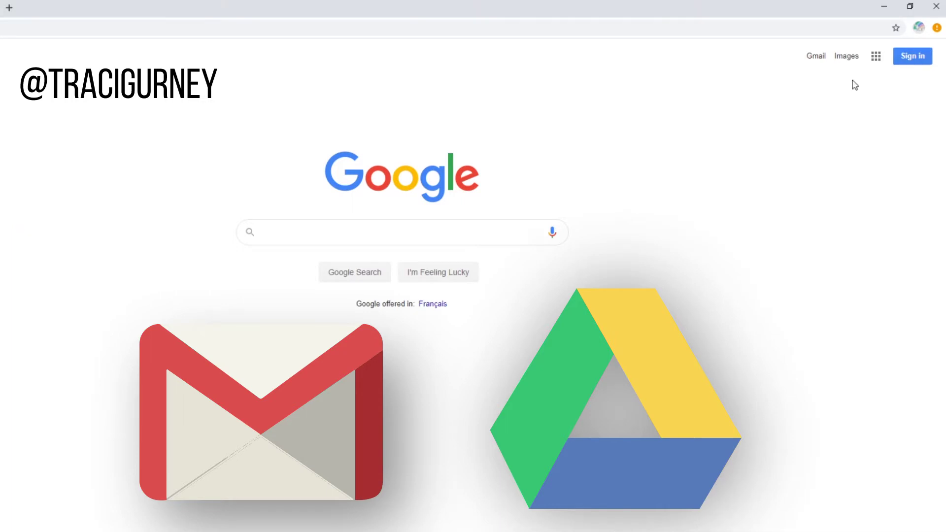
- From Sign in, choose Create account > For myself to reach the personal sign-up form
click(913, 56)
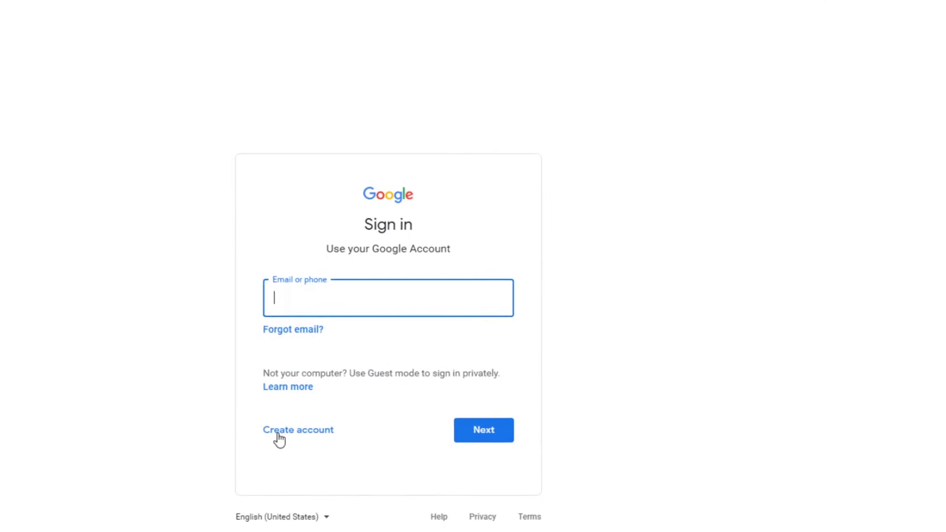
click(288, 433)
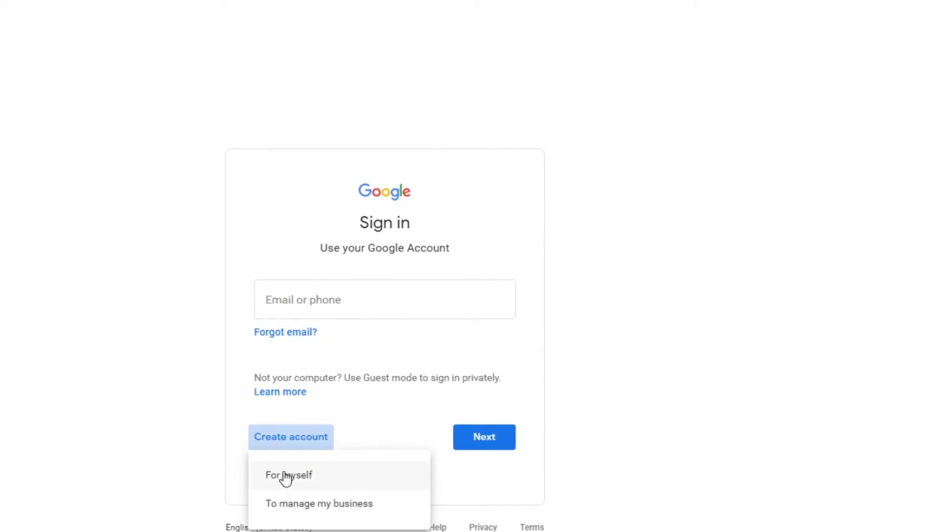
click(286, 510)
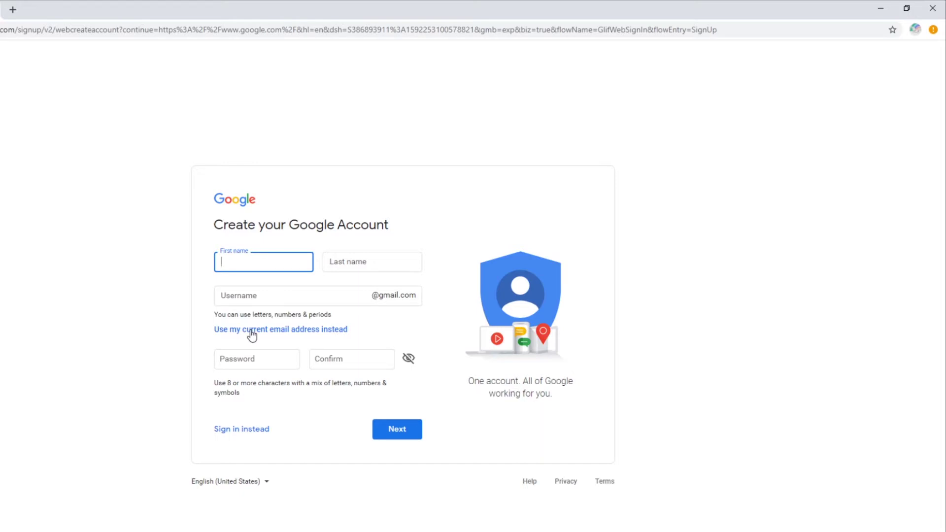
- Enter the account holder's first and last name, a username and the password twice, then submit
key(Tab)
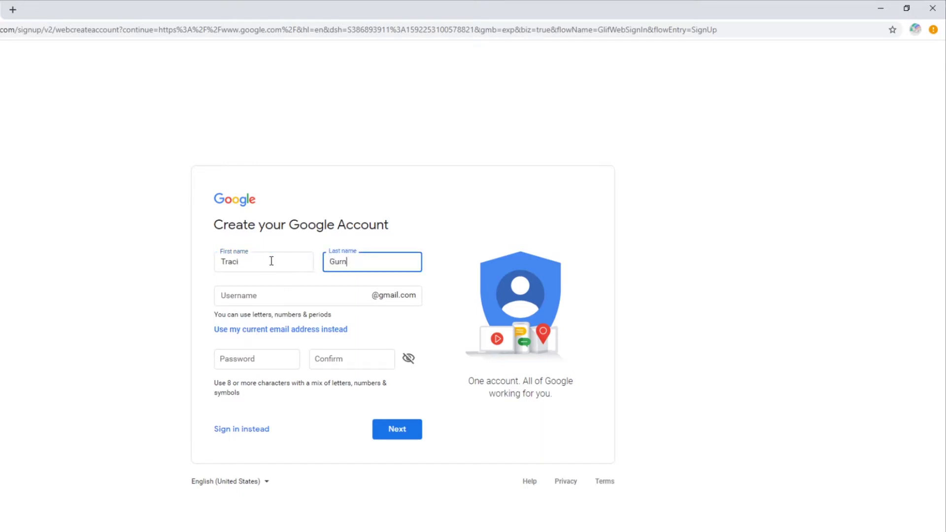
click(378, 301)
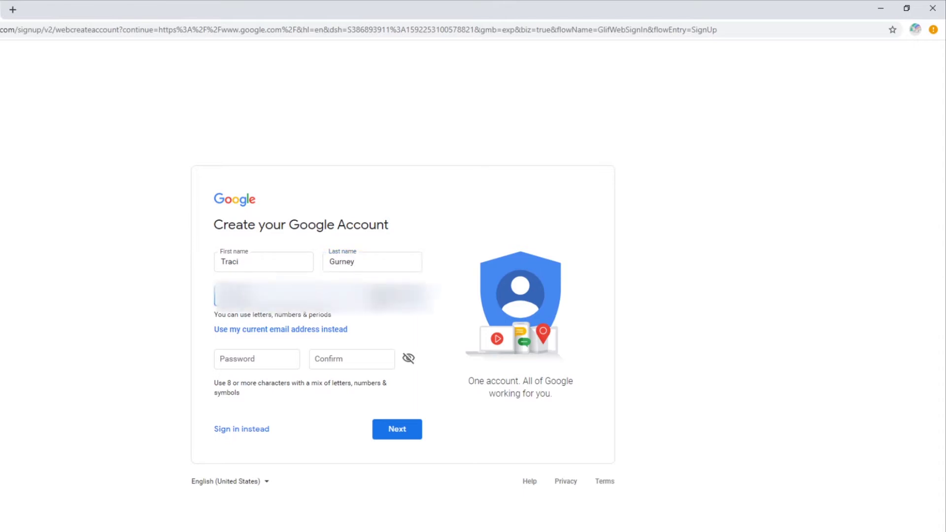
key(Tab)
key(ctrl+v)
key(Tab)
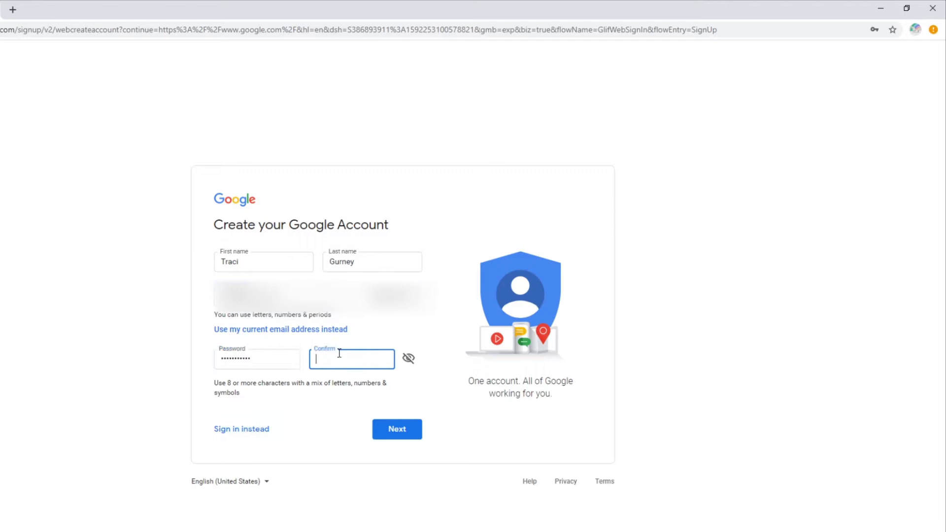
key(ctrl+v)
click(397, 430)
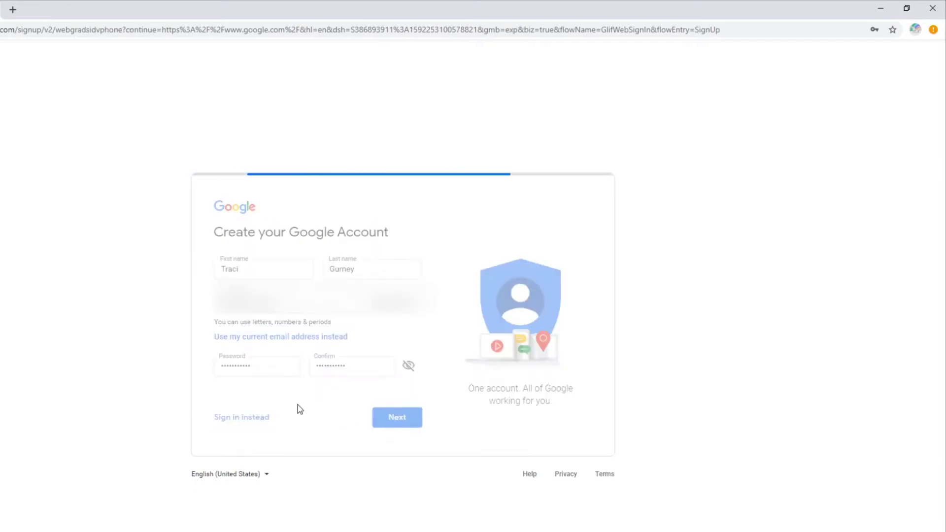
- Enter the phone number, request the texted code and submit it for verification
key(ctrl+v)
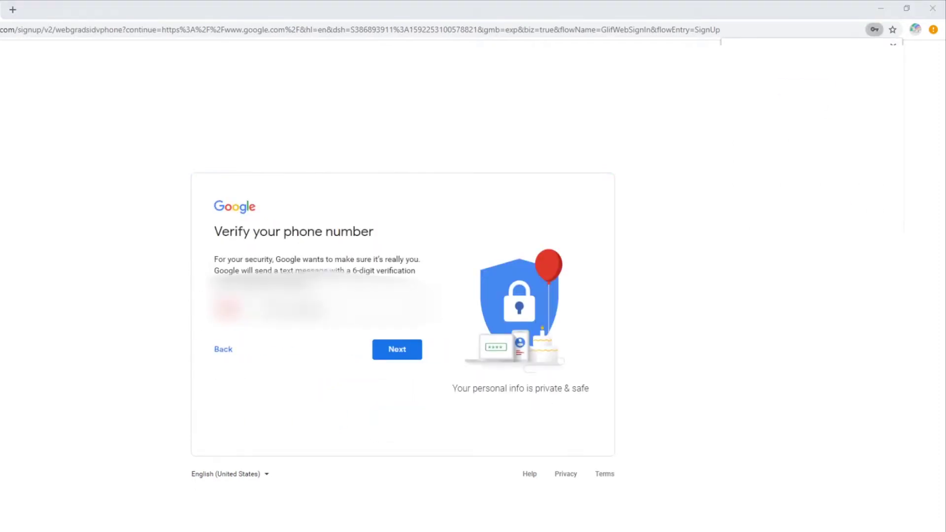
click(405, 351)
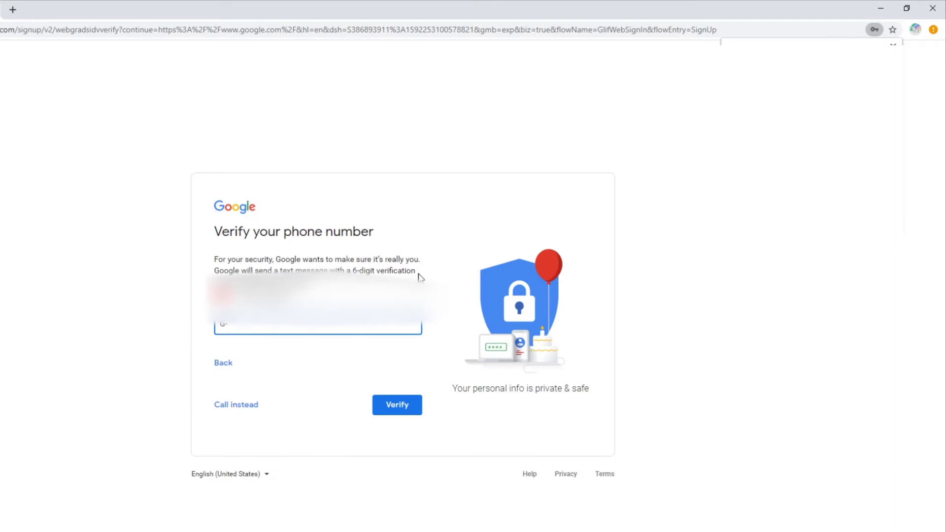
key(Return)
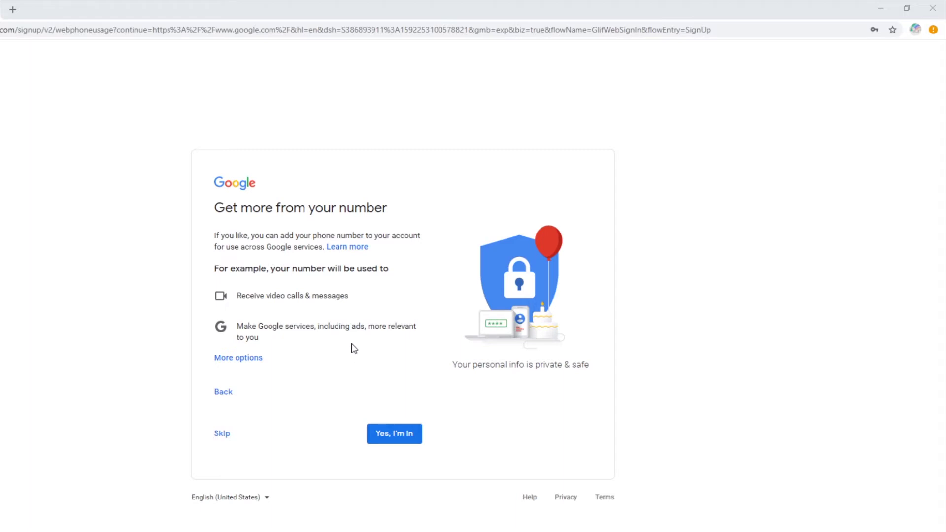
- Skip linking the number to other services, accept Privacy and Terms, and open the apps grid
click(222, 435)
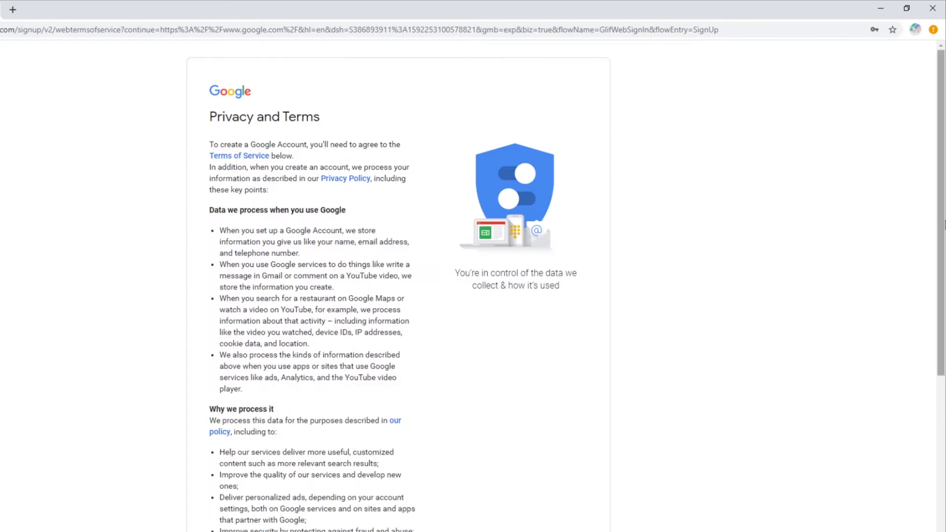
drag(938, 213, 866, 439)
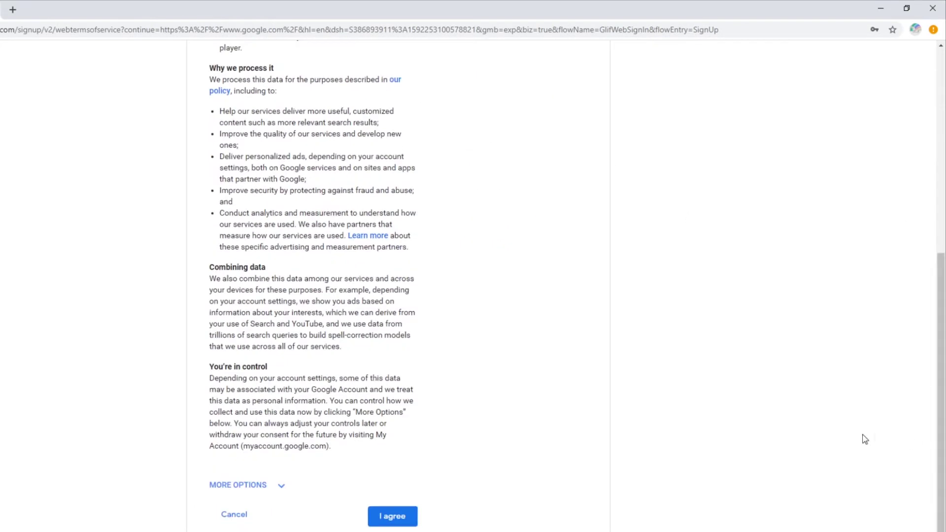
click(281, 487)
click(280, 490)
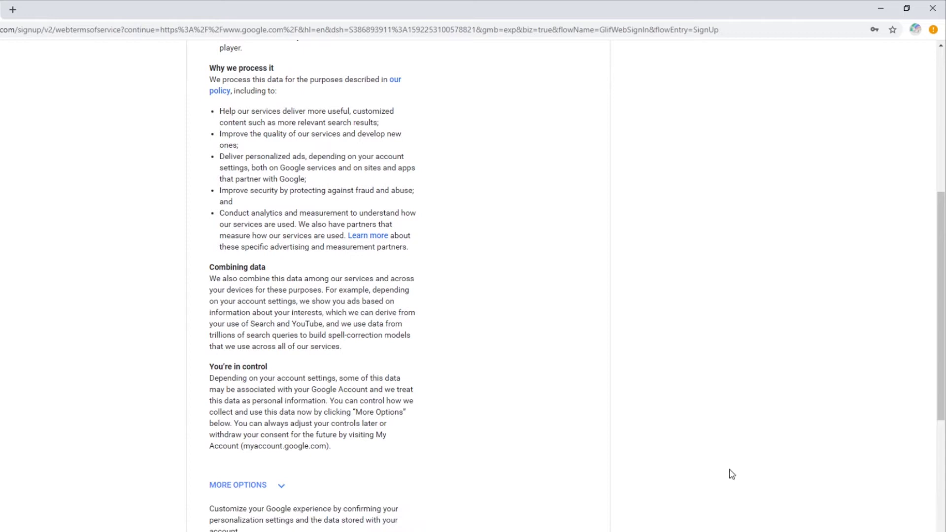
click(413, 517)
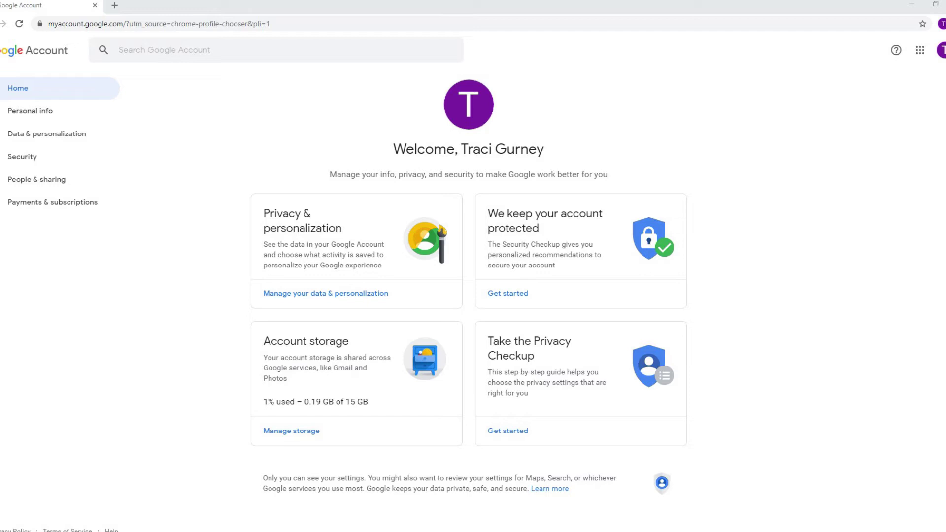
click(921, 50)
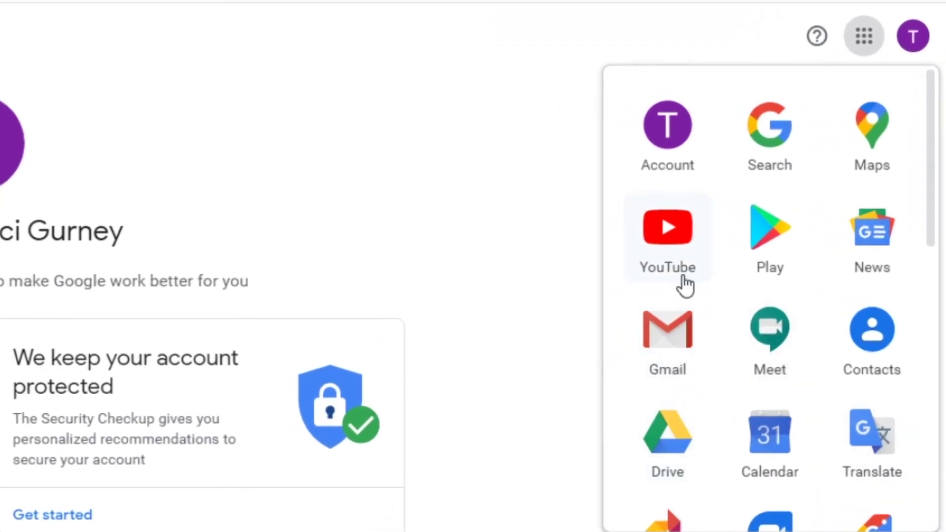
- Open Gmail, read the 'Finish setting up your new Google Account' email, then return to the inbox
click(661, 333)
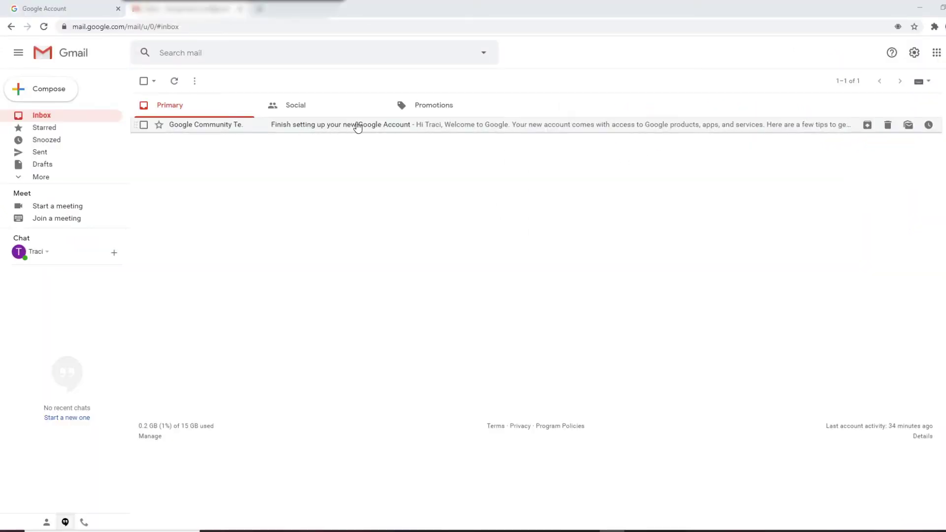
click(358, 126)
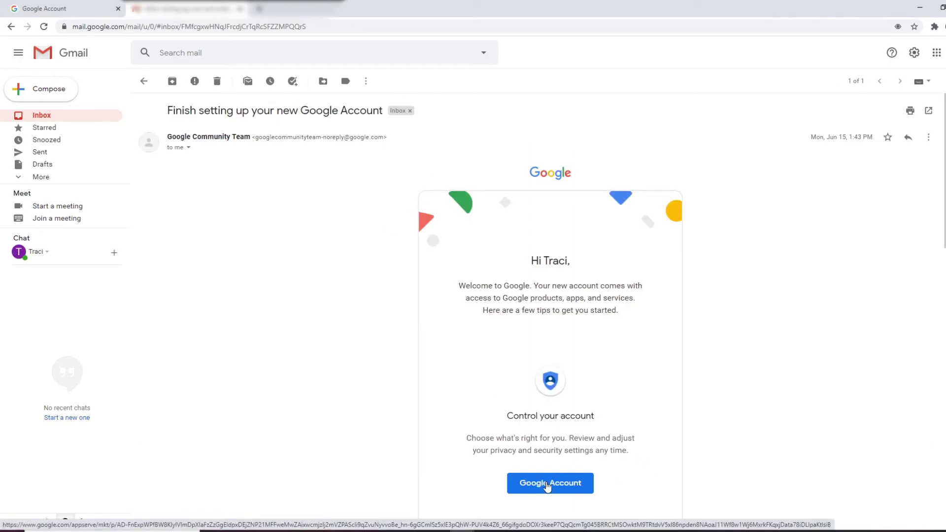
click(144, 84)
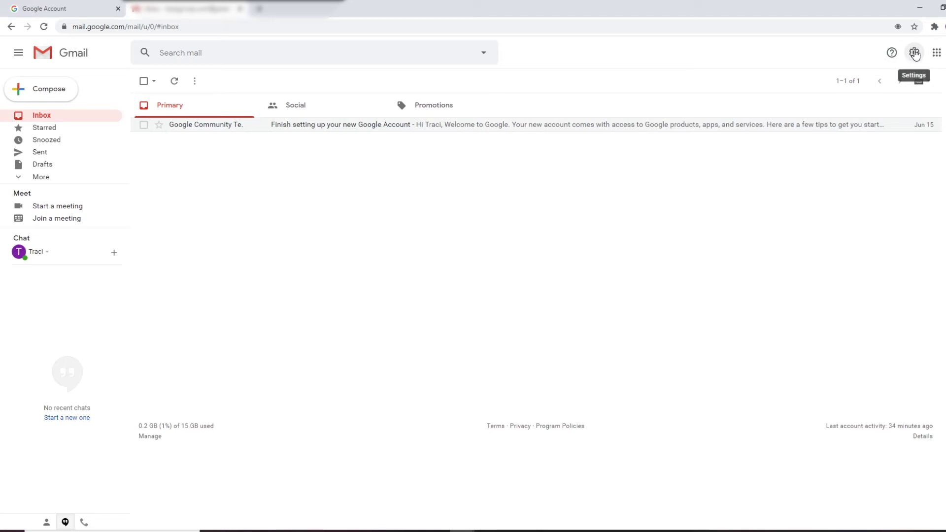
- Go from the Quick settings panel to Gmail's See all settings page
click(916, 54)
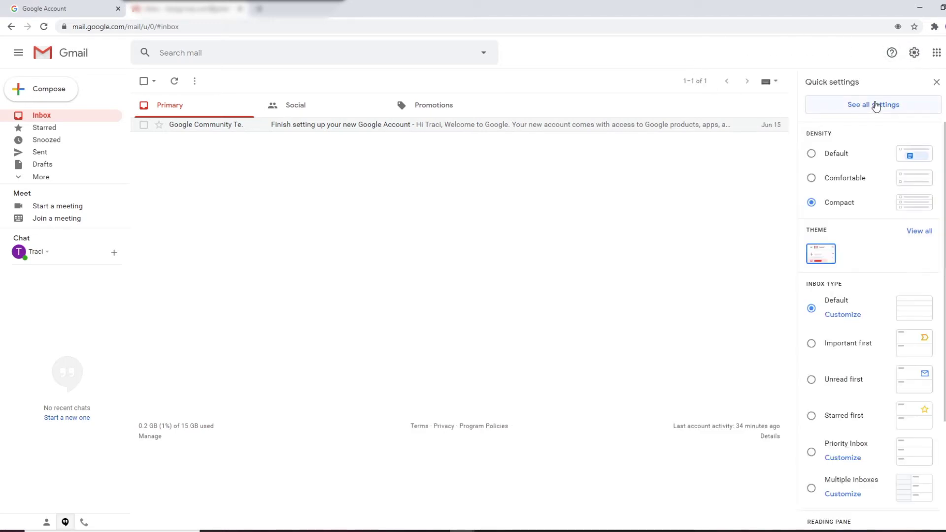
click(875, 105)
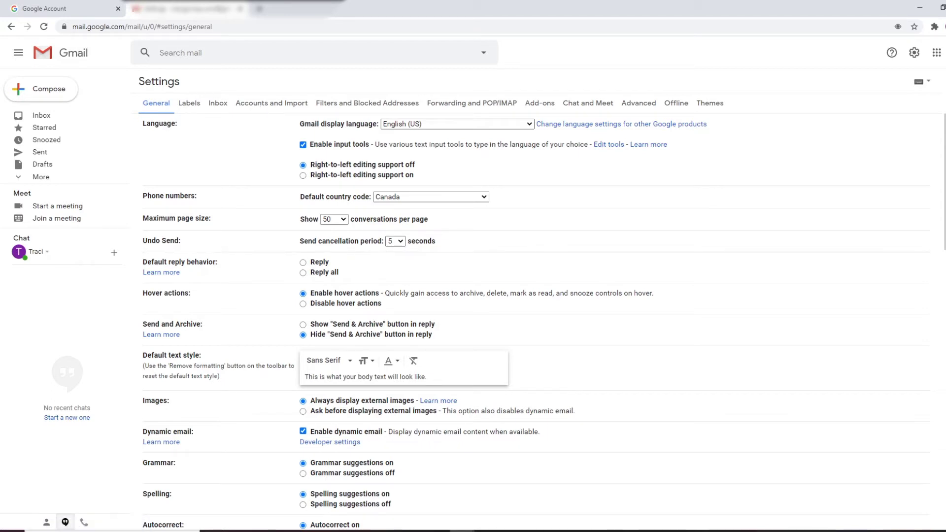
- Start a new email signature and set the vacation responder to on in General settings
scroll(542, 321, down, 15)
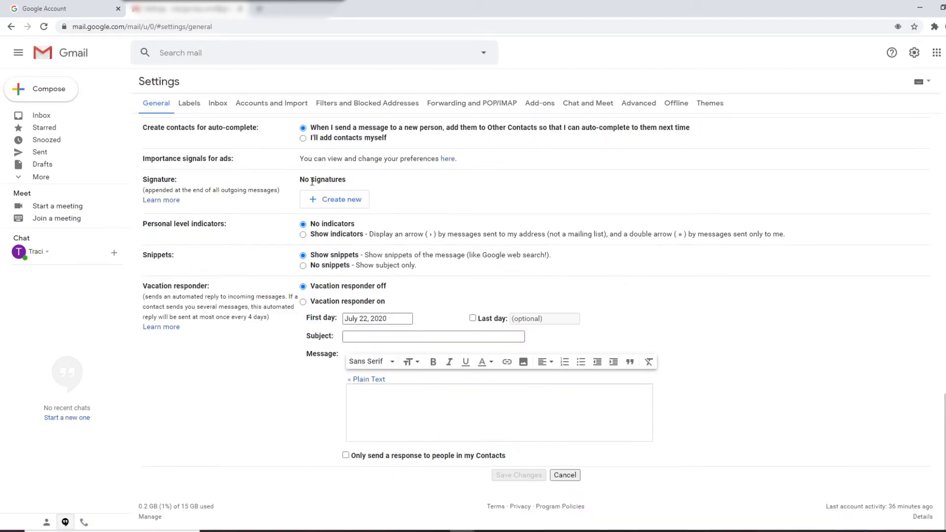
click(331, 203)
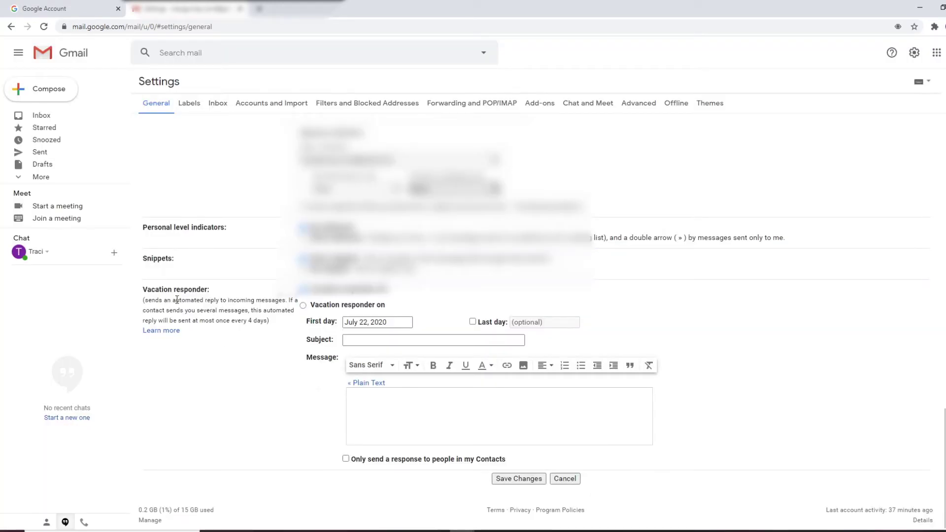
click(304, 305)
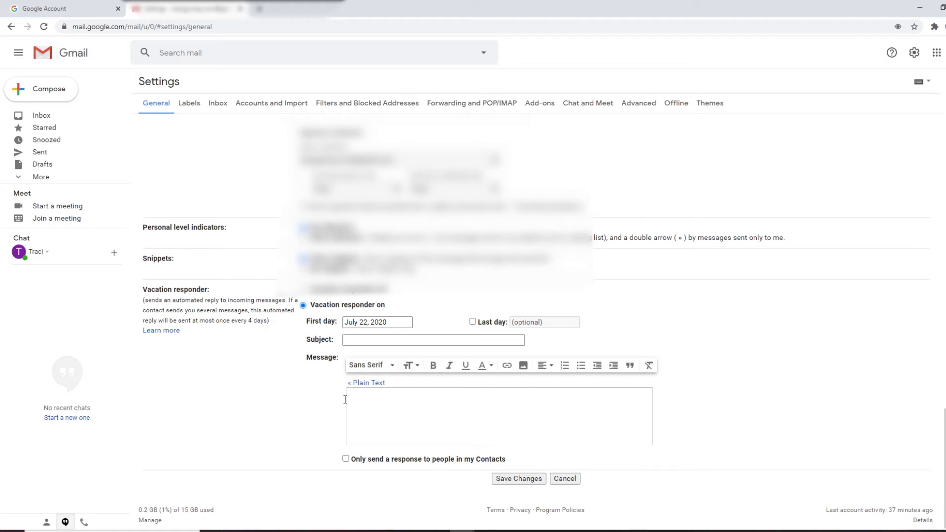
drag(945, 468, 945, 251)
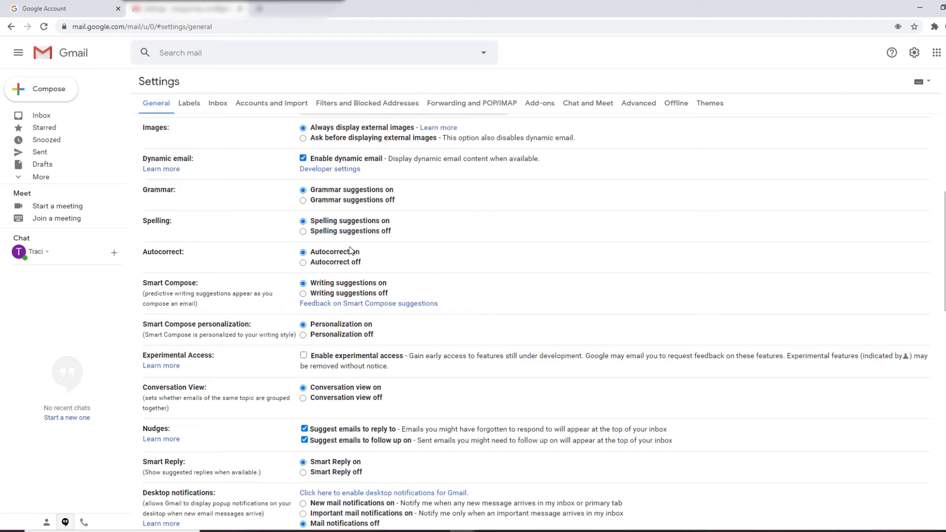
- Choose 30 seconds in the Undo Send cancellation period dropdown
scroll(660, 138, up, 5)
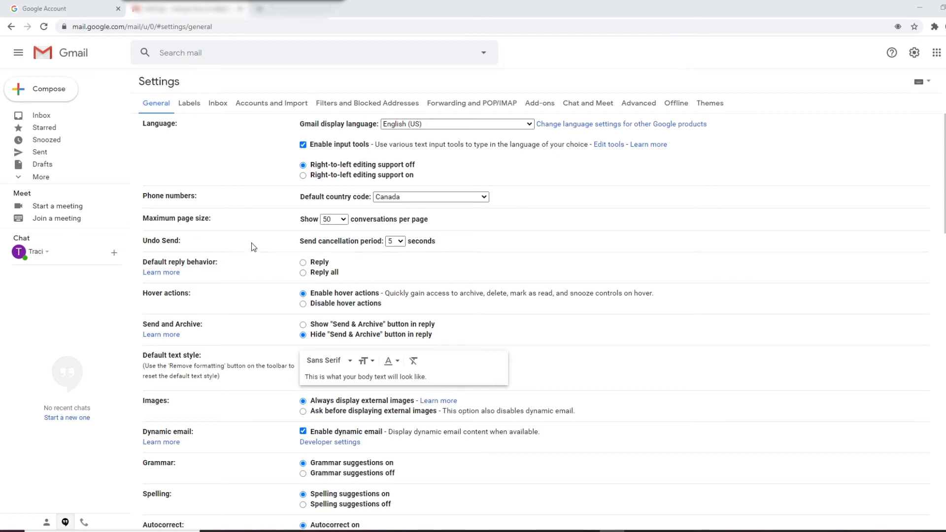
click(395, 241)
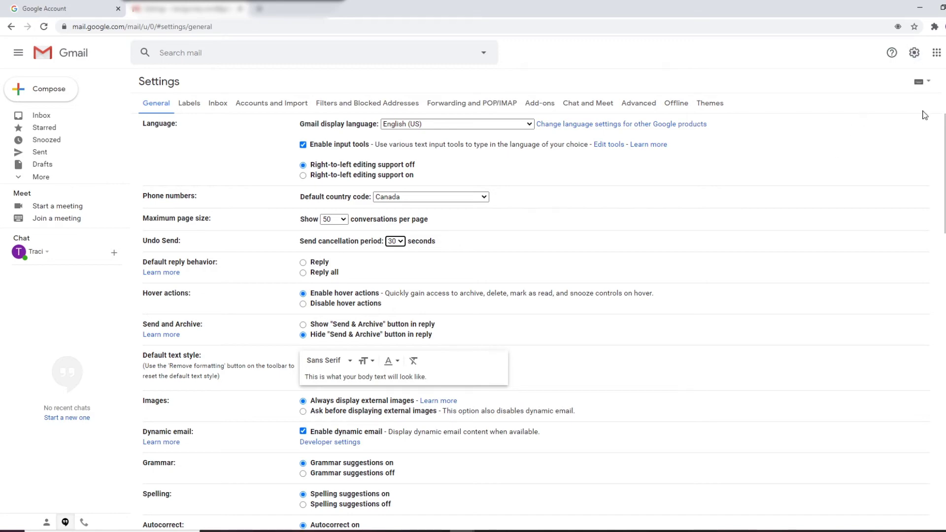
drag(943, 173, 940, 335)
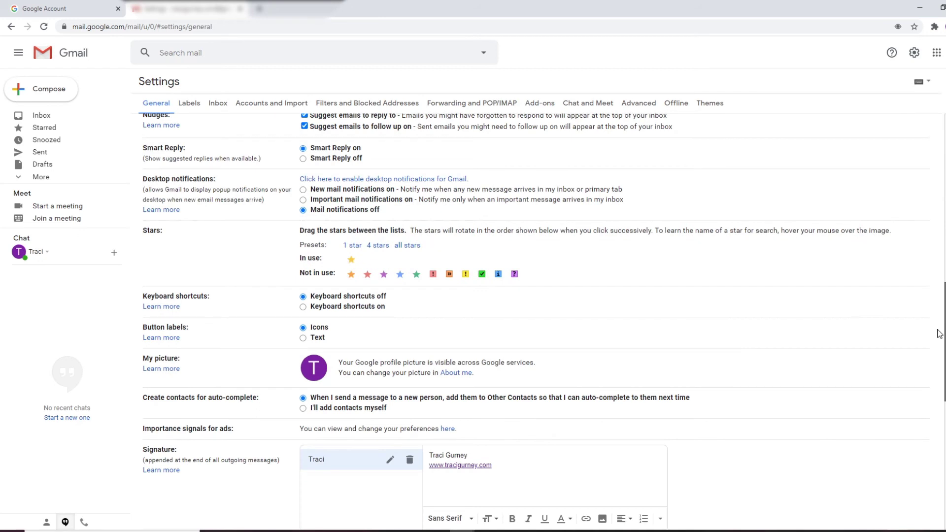
- Save the Gmail settings changes and return to the inbox
click(42, 115)
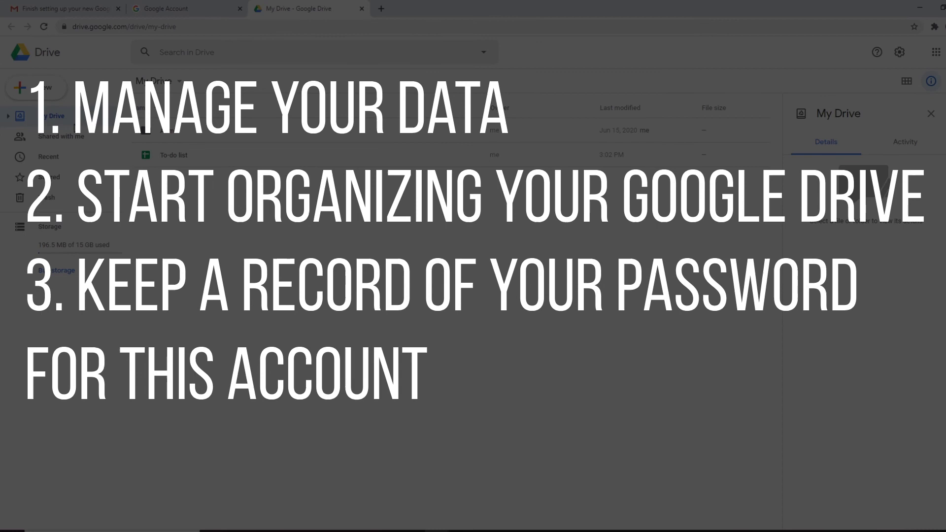
- From Drive's New menu create a blank Google Sheet and type 'Password' into cell B1
click(36, 88)
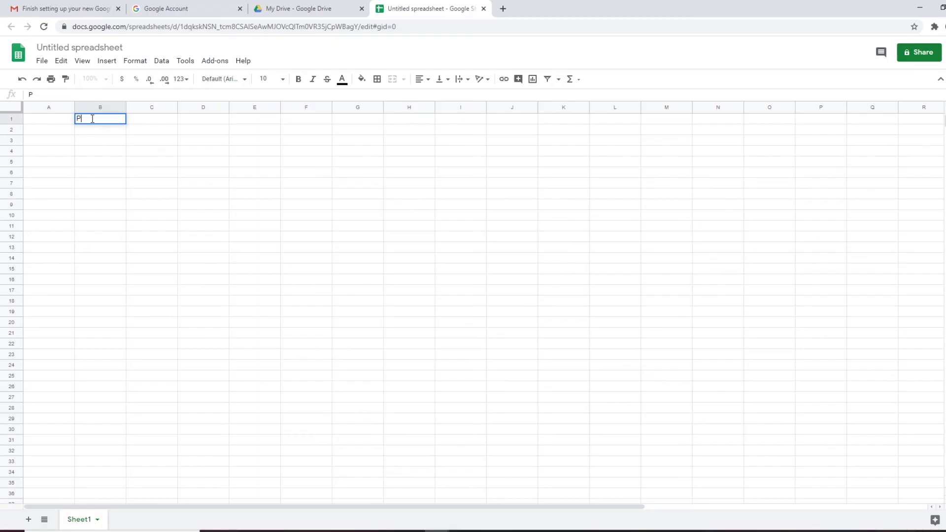
click(92, 119)
text(Password)
click(131, 174)
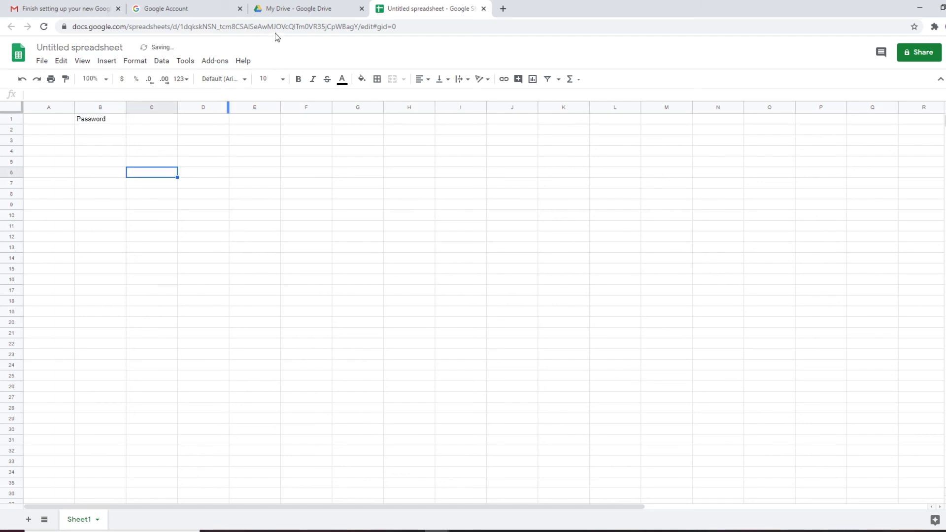
- Return to the Google Account page showing Data & personalization, with Web & App, Location and YouTube History paused
click(223, 13)
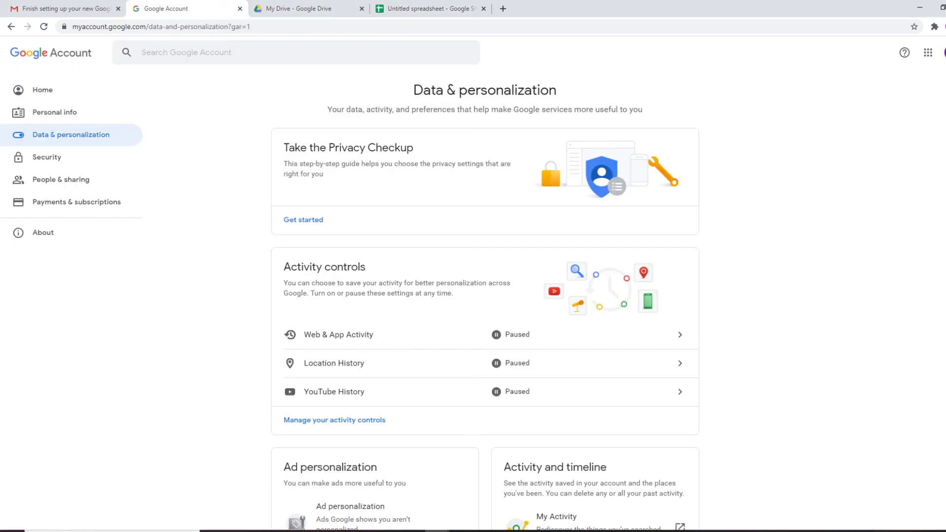